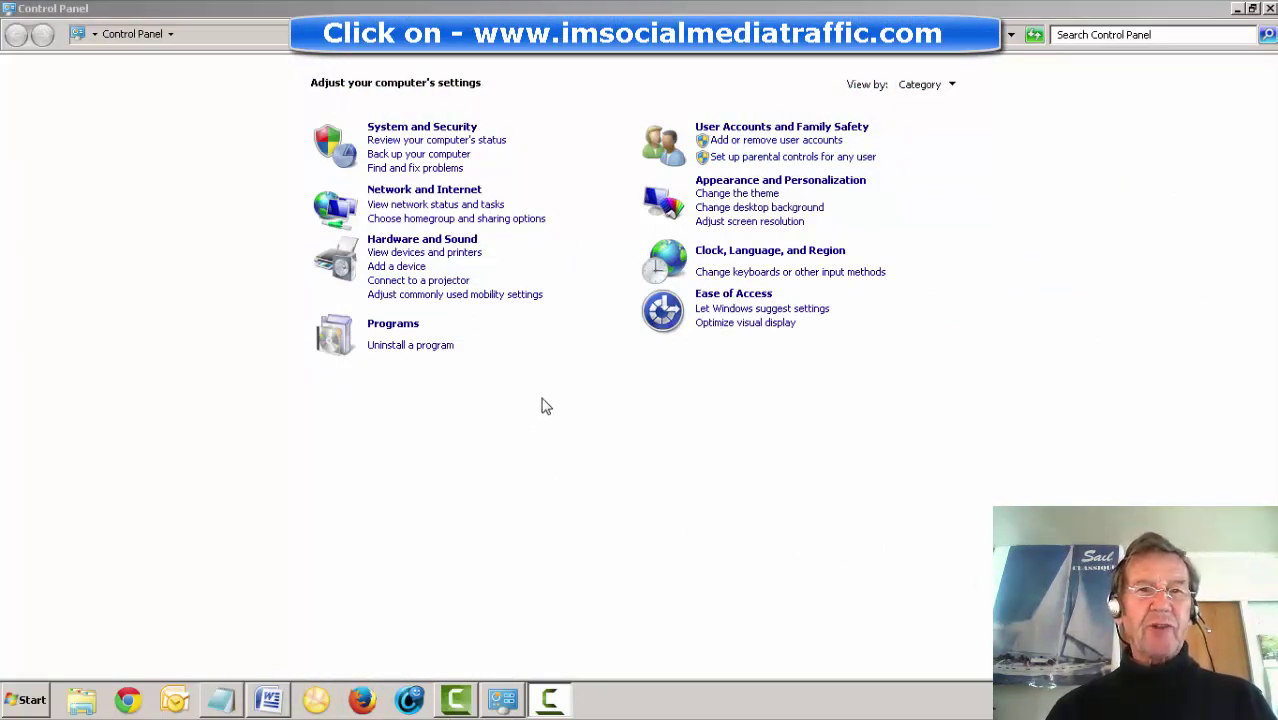
Step: Open Performance Options via System and Security, System, and Advanced system settings
click(407, 130)
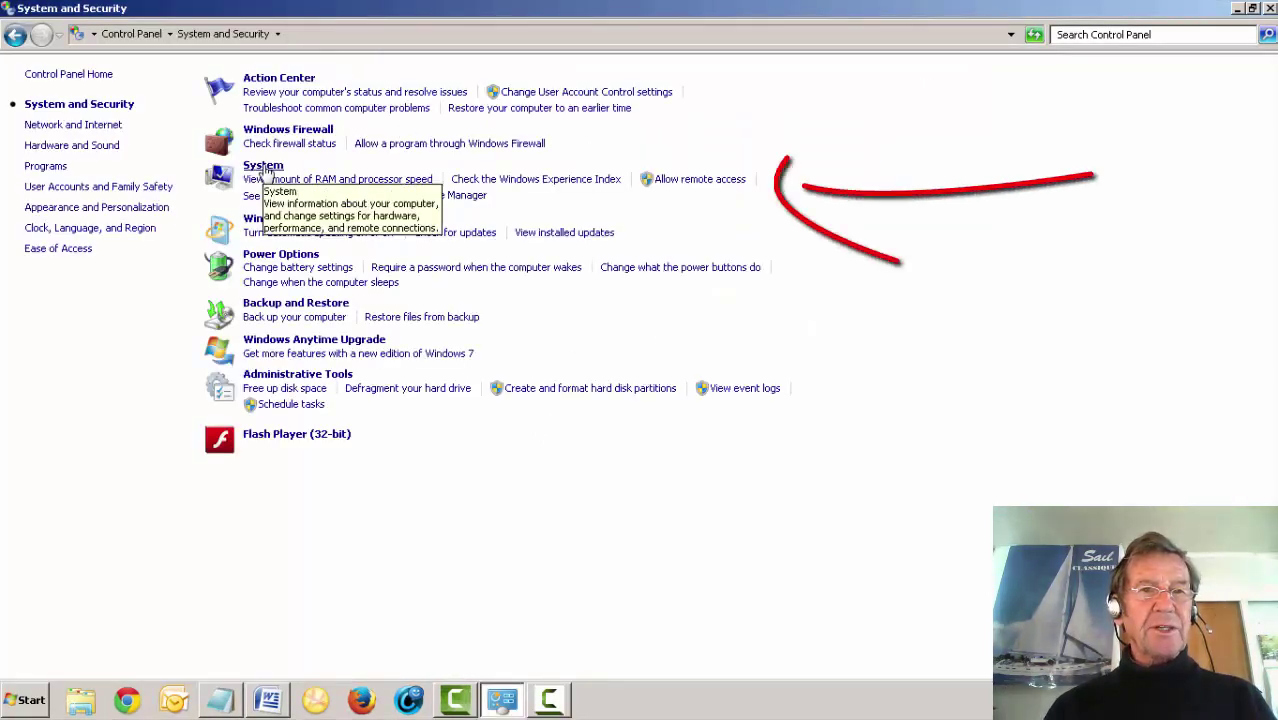
click(263, 166)
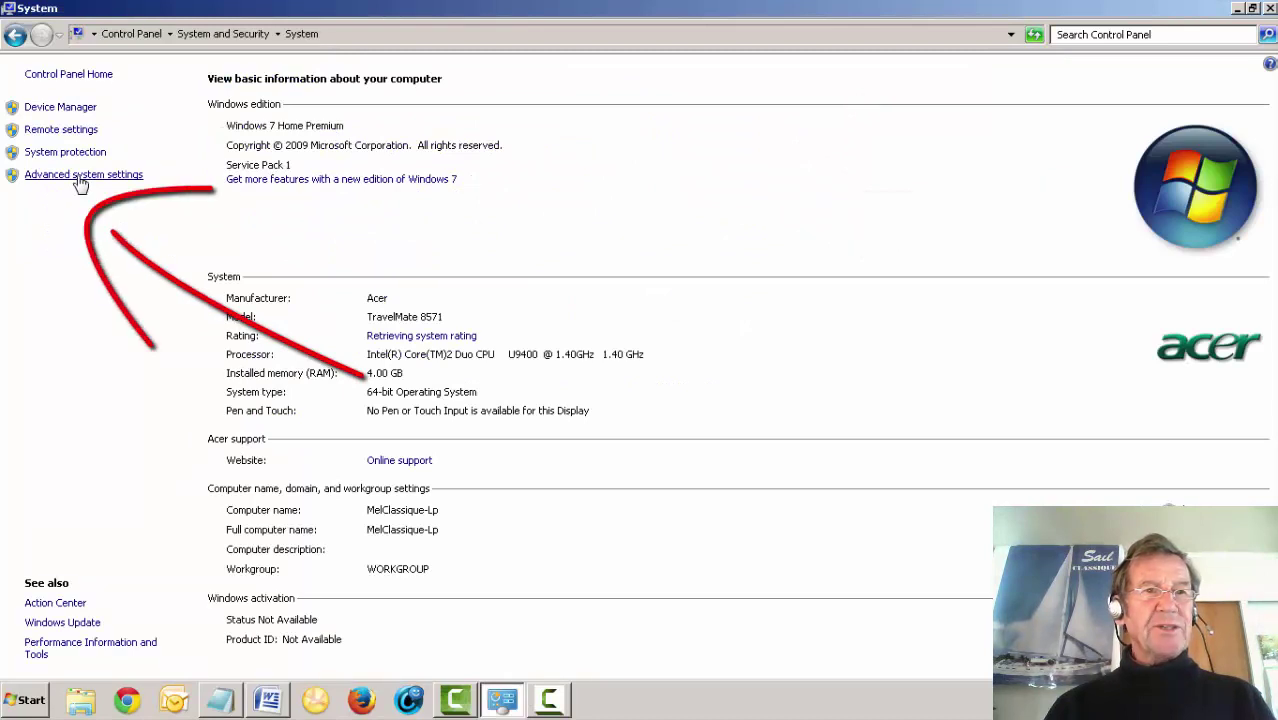
click(80, 178)
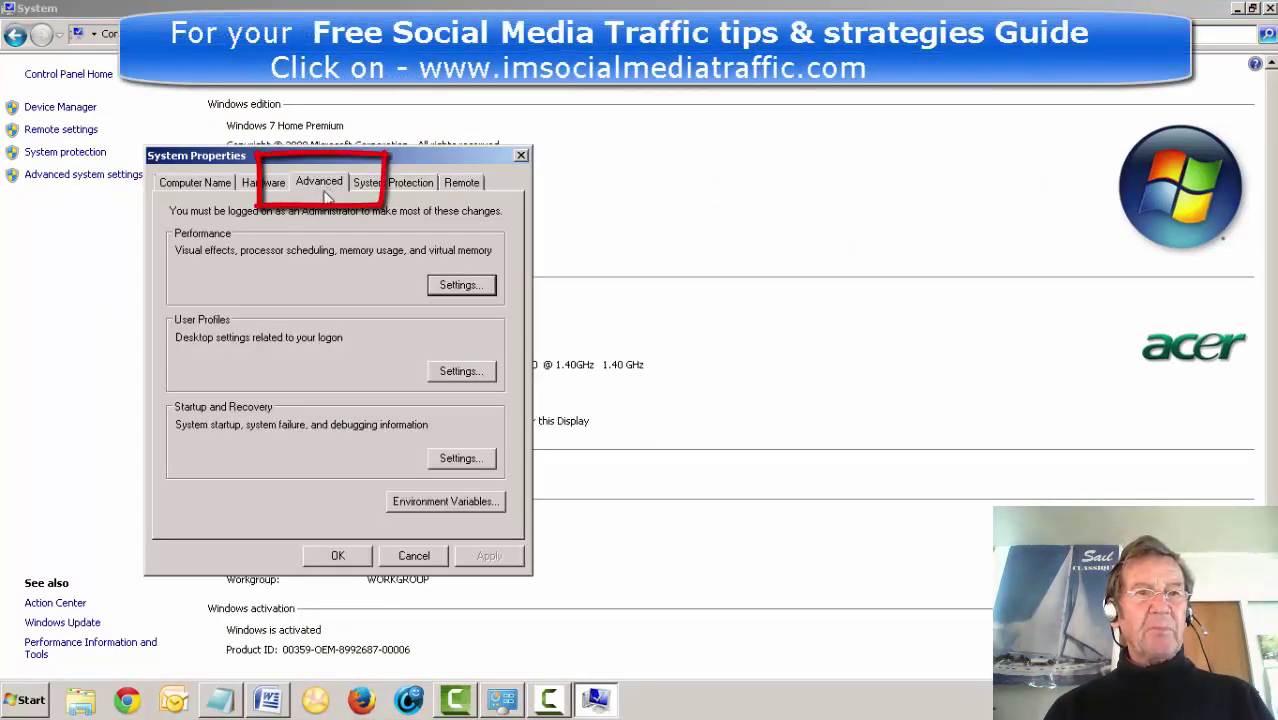
click(462, 285)
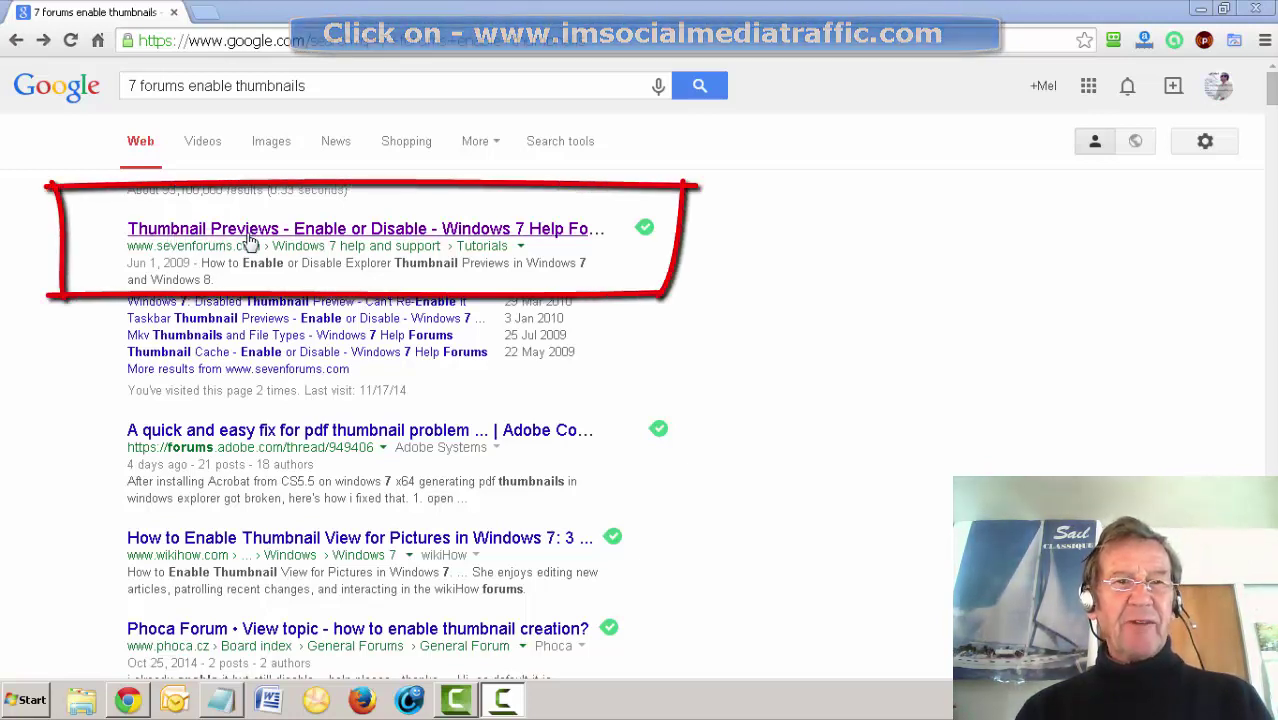
Step: Open the Seven Forums Thumbnail Previews tutorial and scroll to Option Three
click(322, 232)
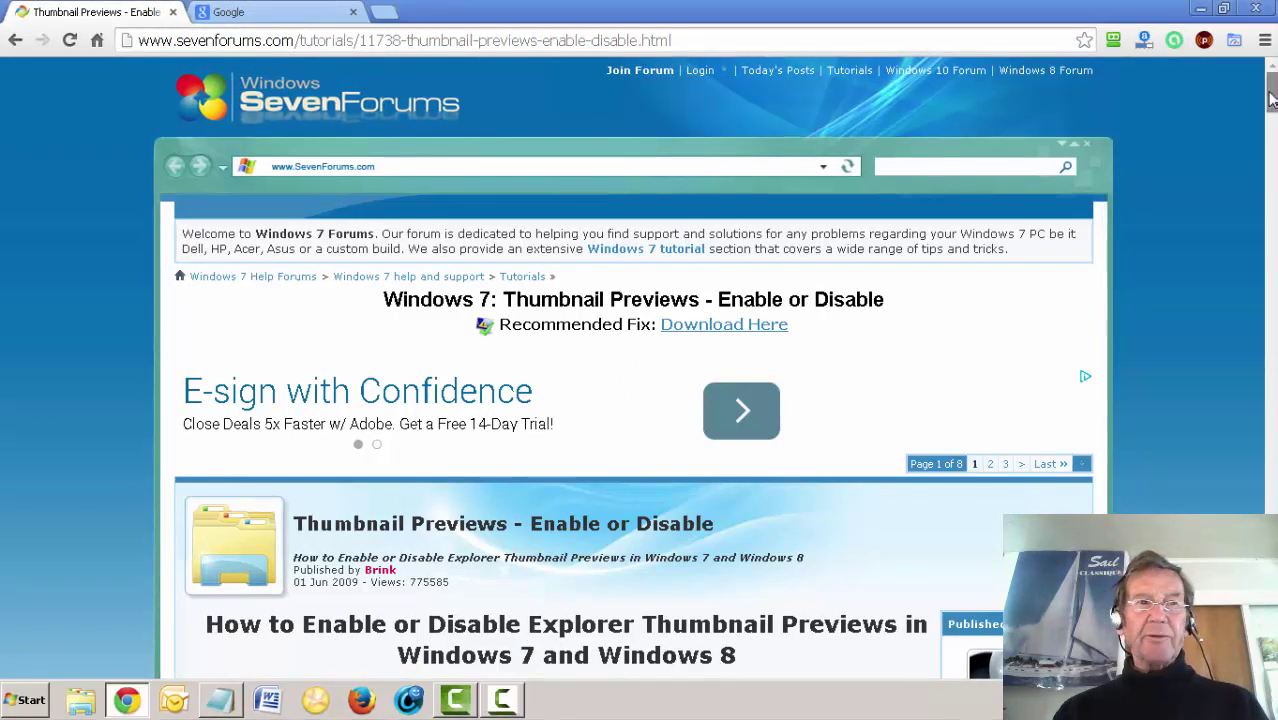
drag(1271, 105, 1271, 310)
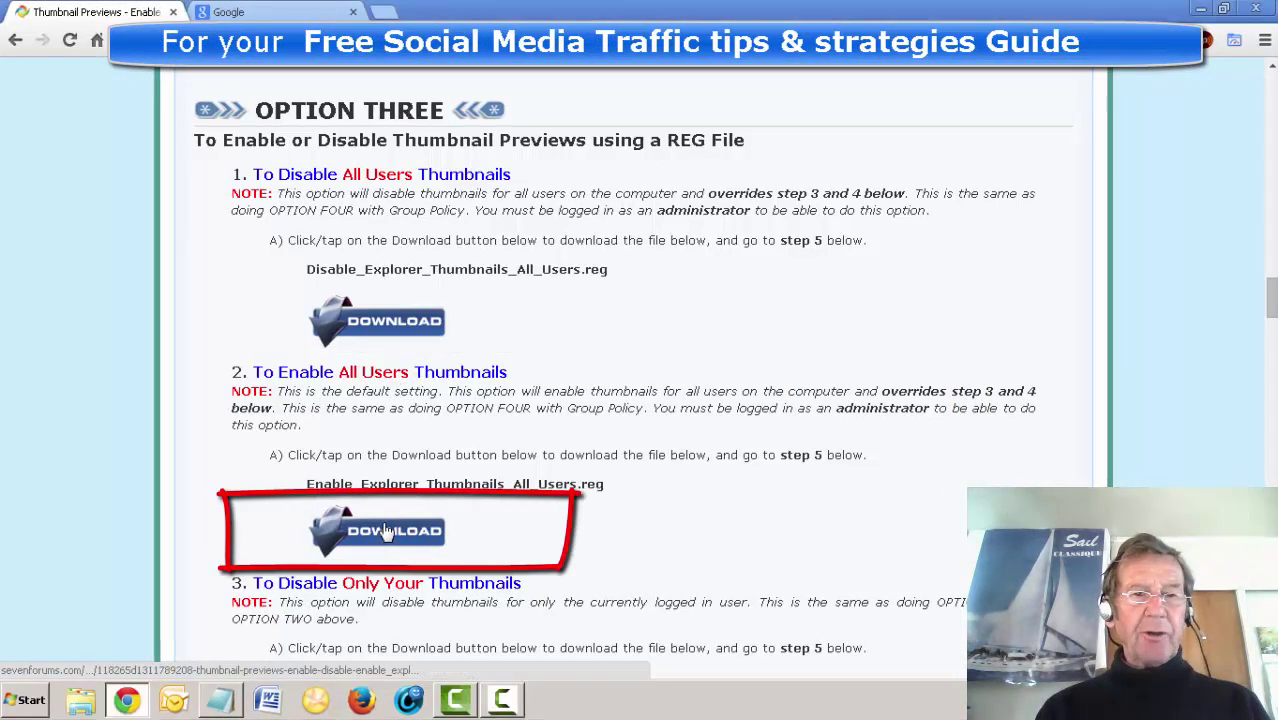
Step: Download Enable_Explorer_Thumbnails_All_Users.reg and open it from the download bar
click(386, 532)
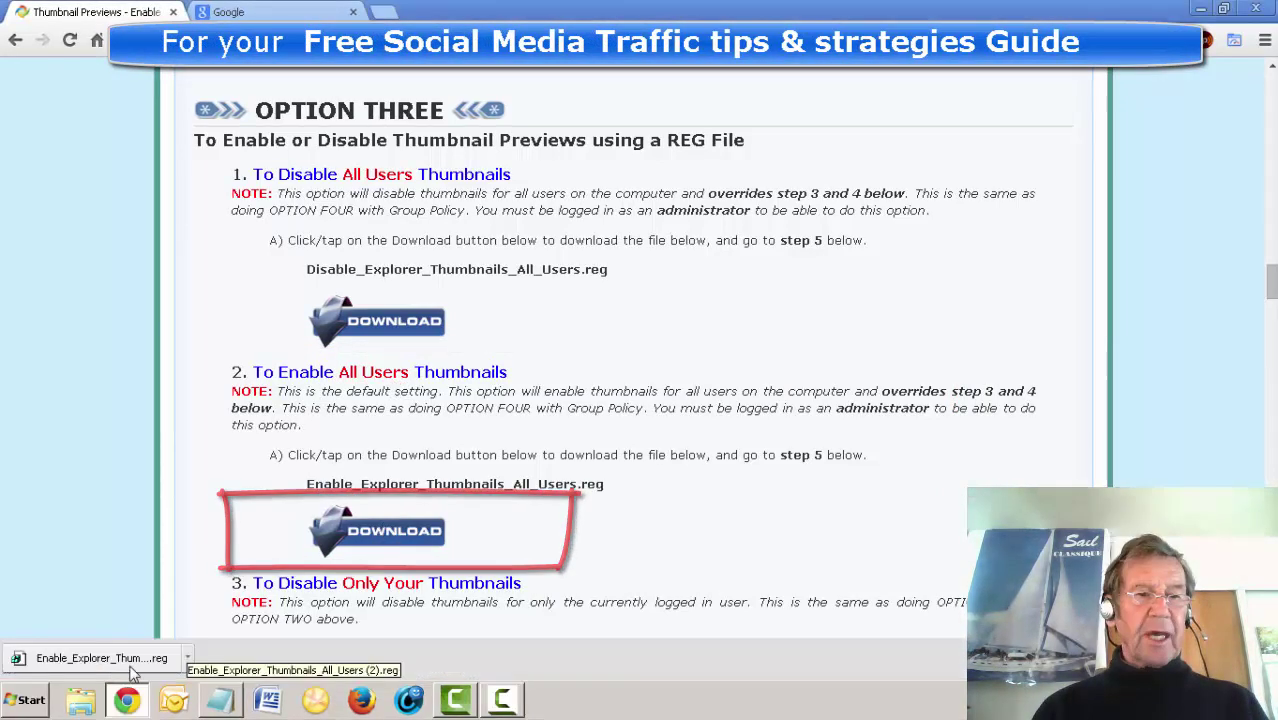
click(188, 660)
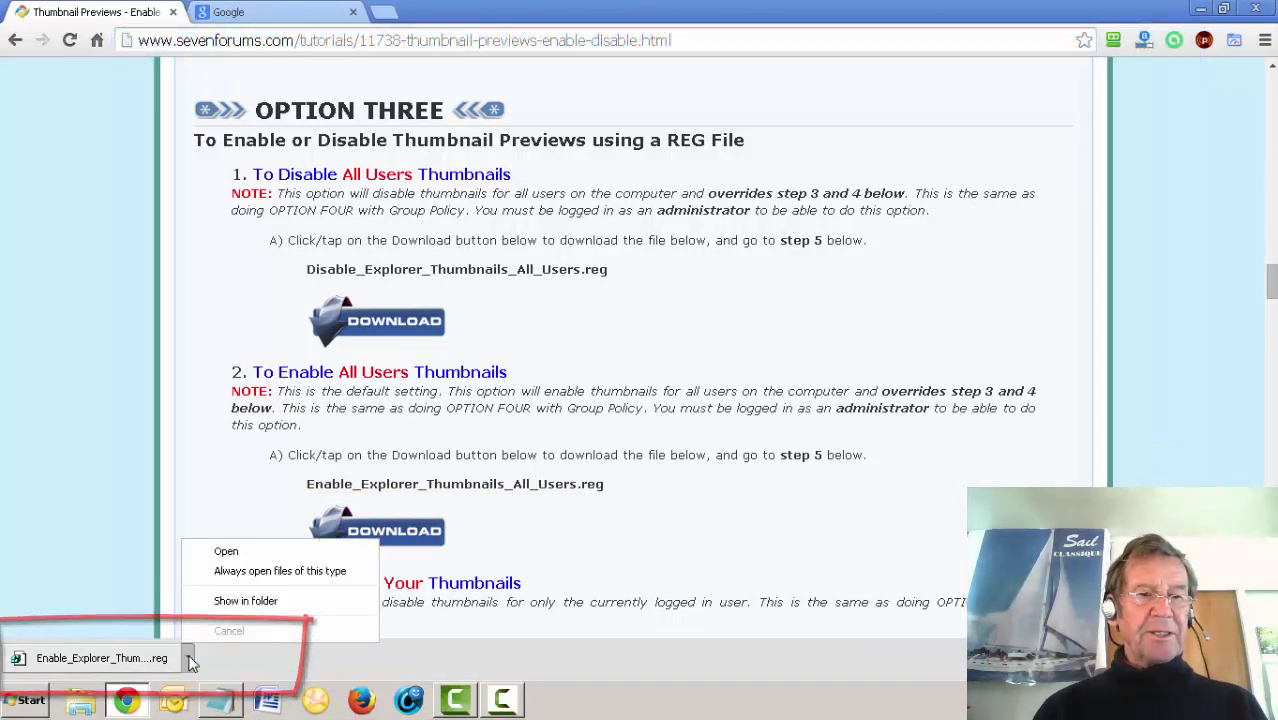
click(222, 548)
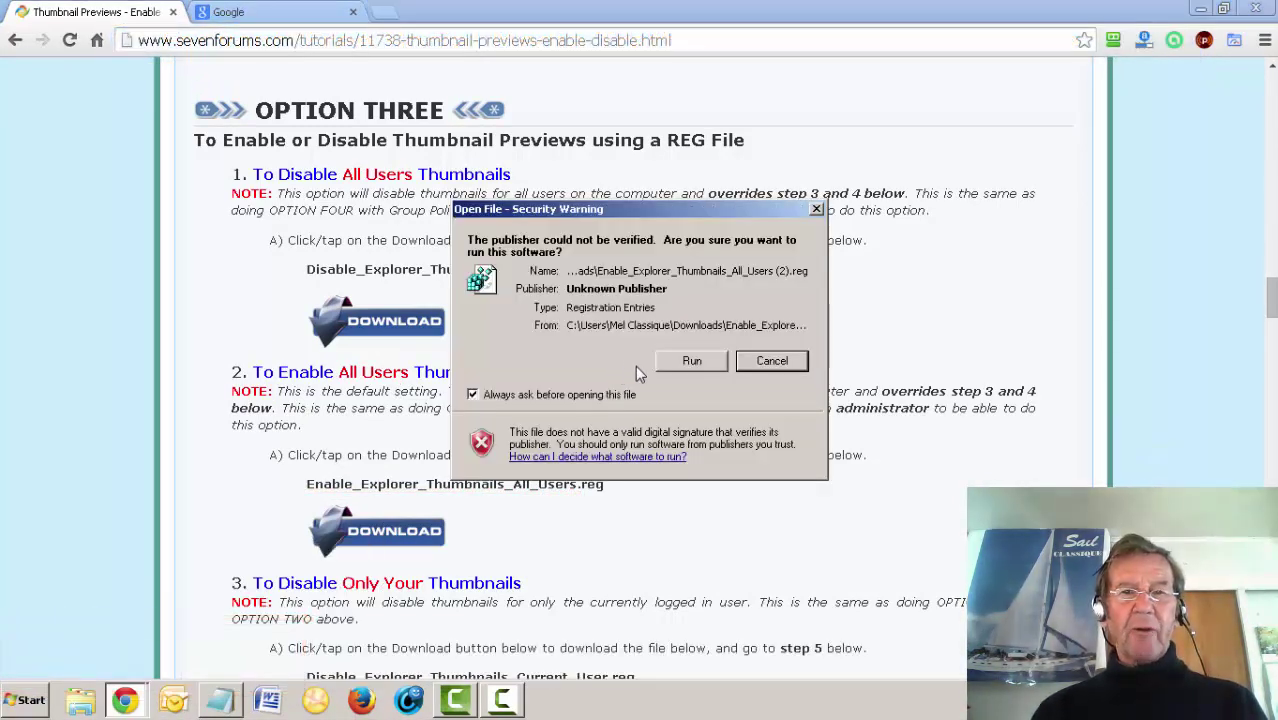
Step: Run the registry file and confirm merging its entries into the registry
click(693, 360)
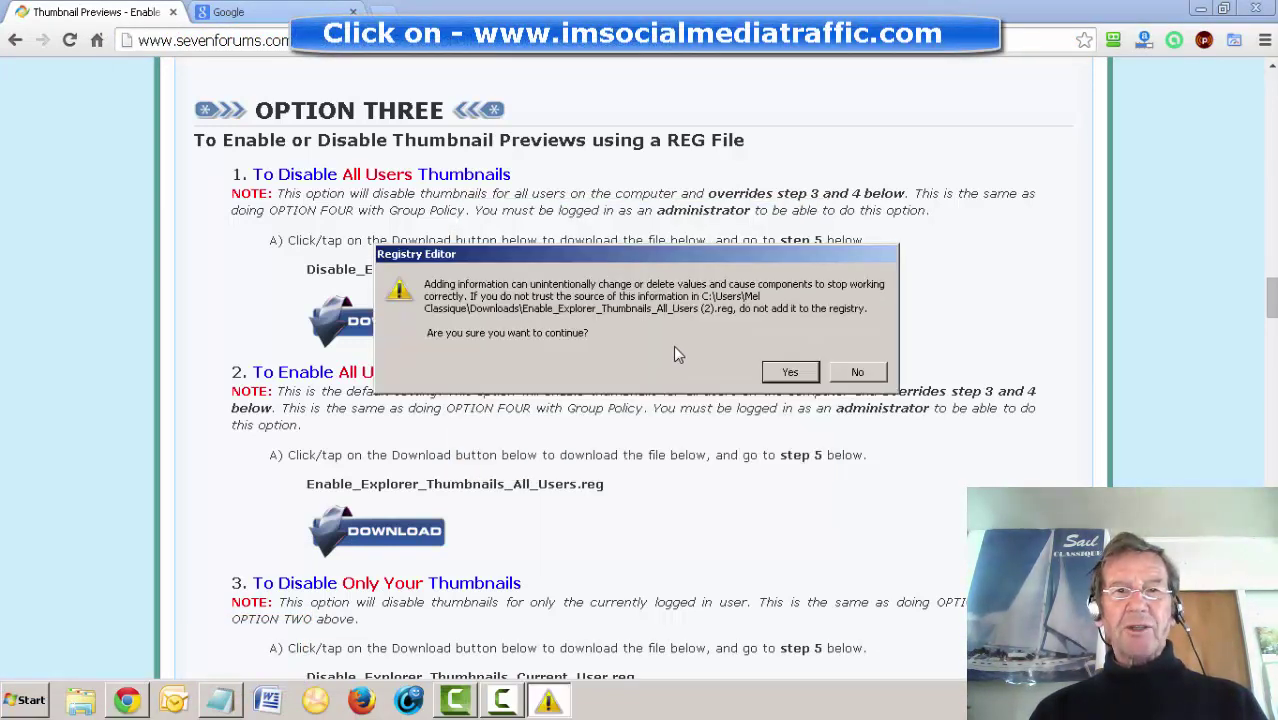
click(790, 373)
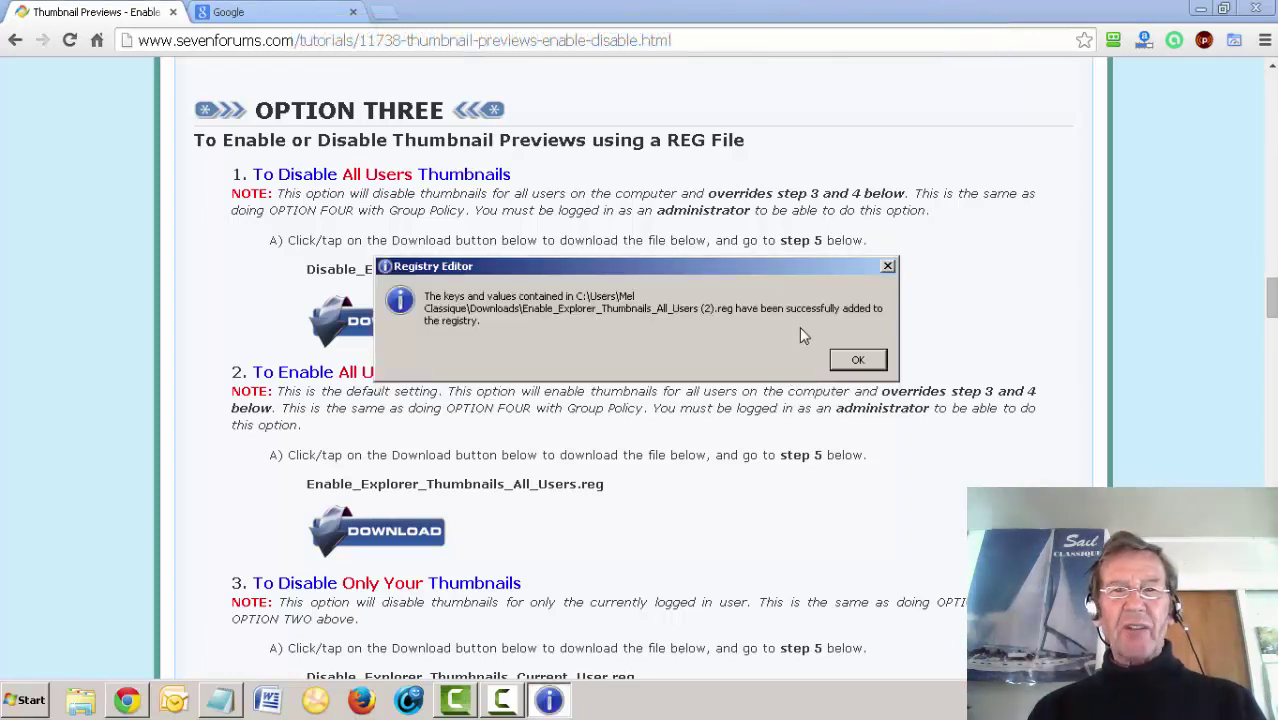
click(858, 362)
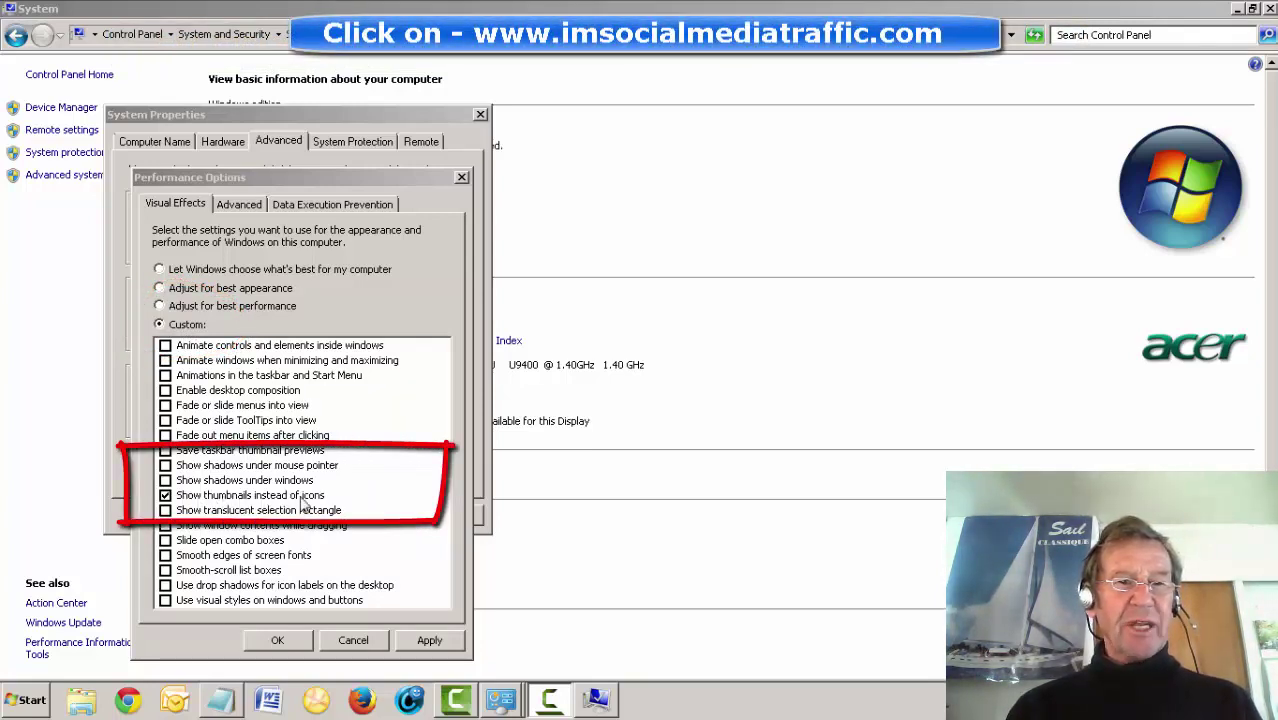
Step: Check that 'Show thumbnails instead of icons' is ticked in Performance Options
click(165, 496)
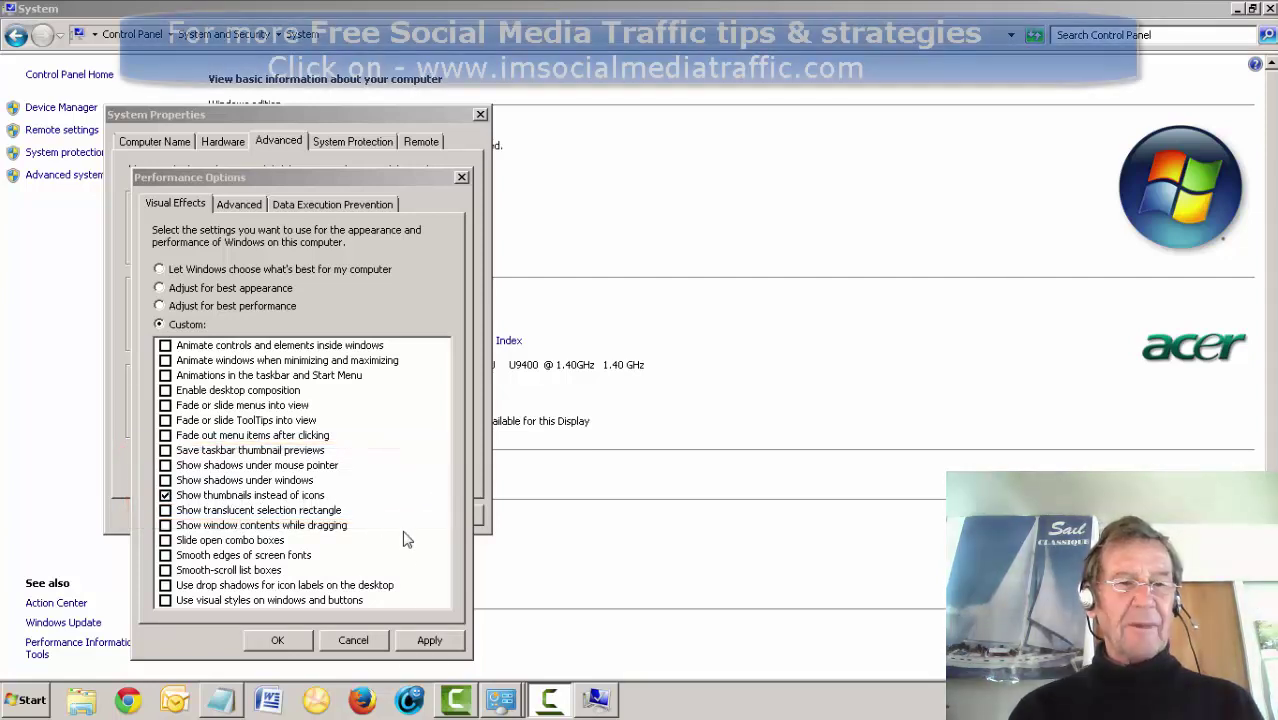